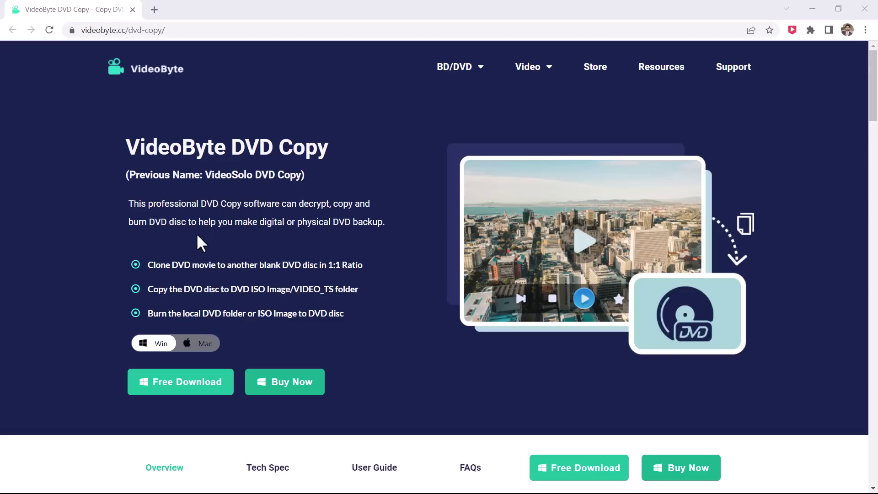
scroll(342, 276, "down", 5)
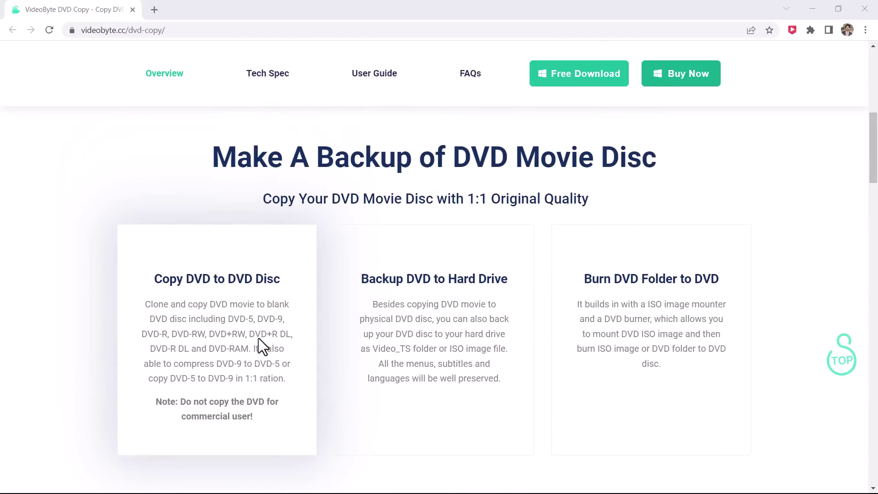
scroll(252, 348, "down", 1)
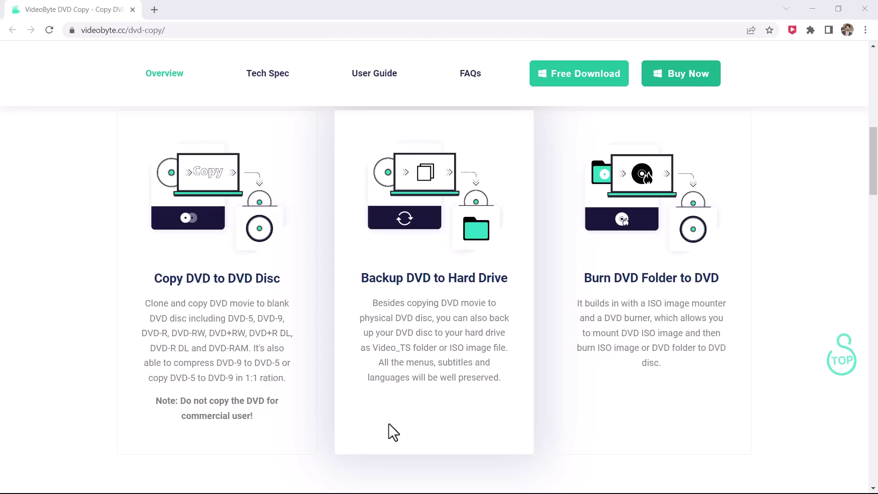
scroll(535, 395, "down", 2)
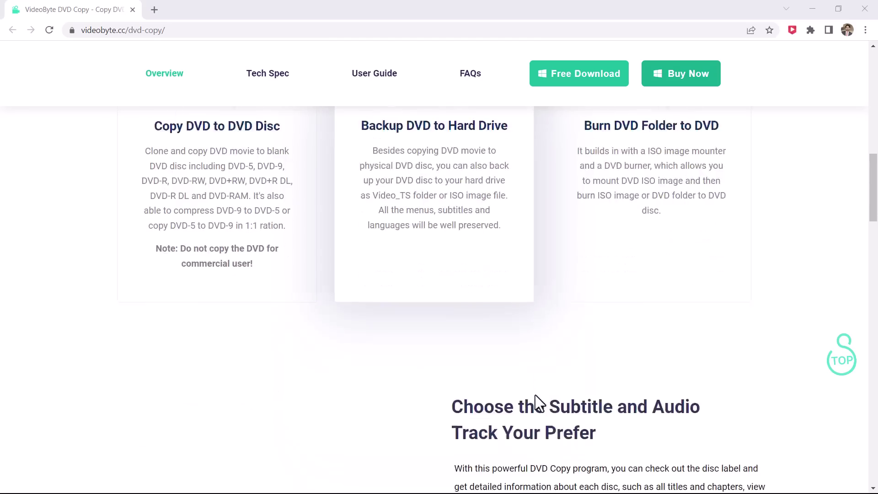
scroll(536, 395, "down", 4)
scroll(536, 396, "up", 5)
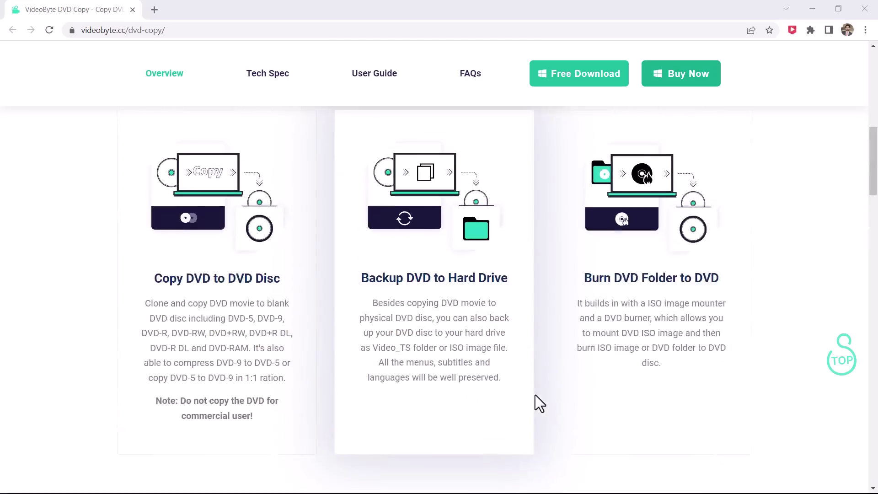
scroll(535, 396, "up", 5)
scroll(535, 396, "up", 2)
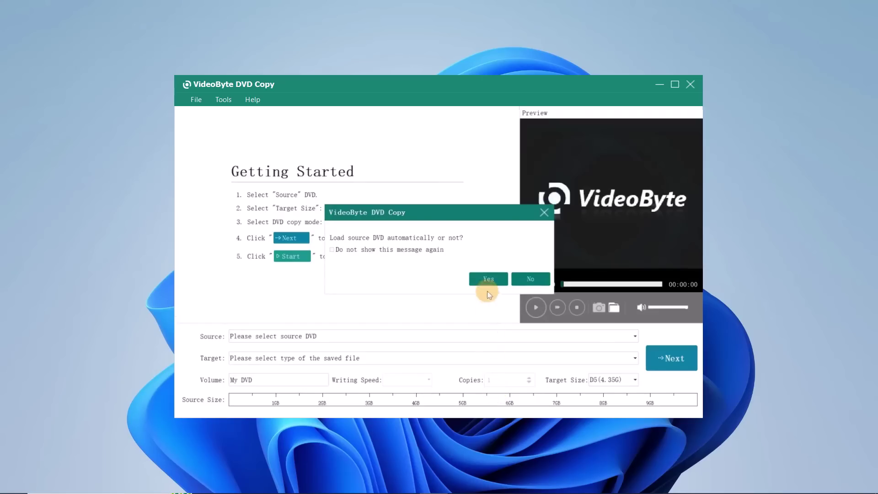
Step: Load the inserted DVD and target the ISO file RISKY_BUSINESS_16X9_FF_JAPAN.iso
left_click(488, 284)
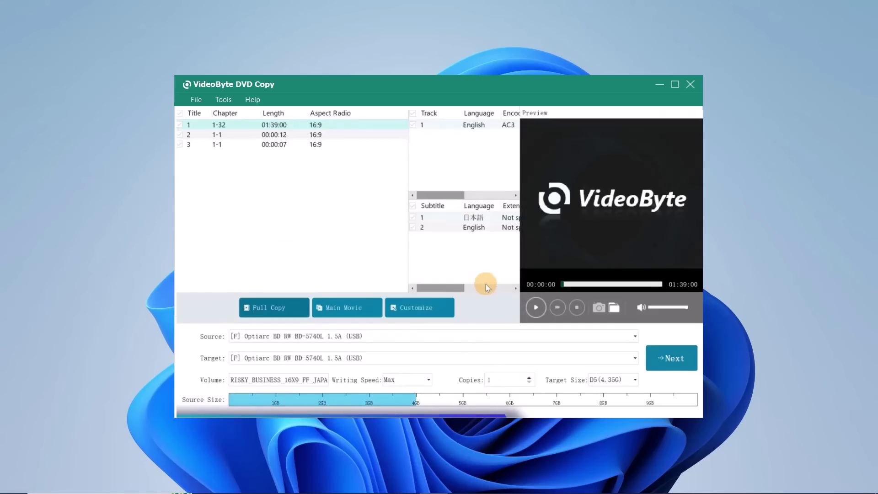
left_click(474, 357)
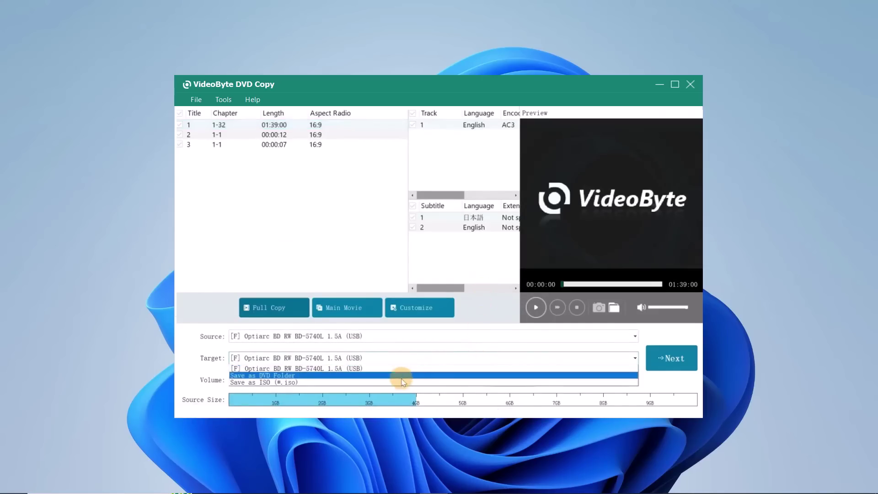
left_click(381, 382)
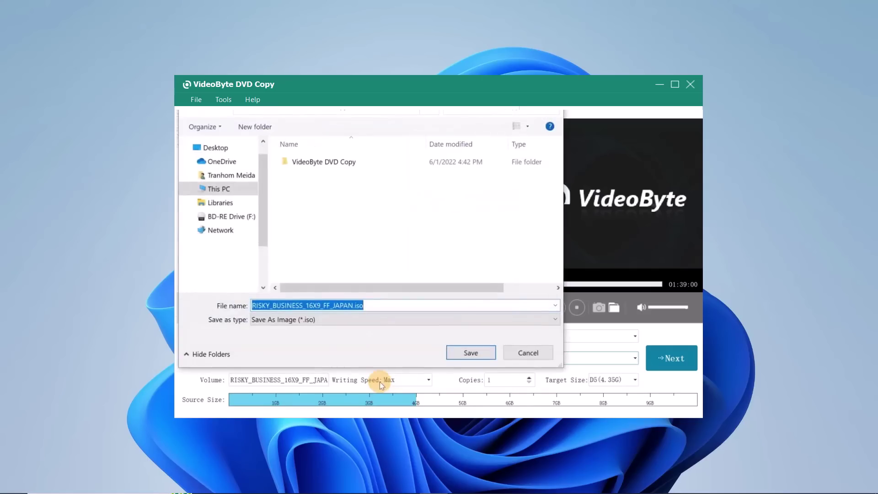
left_click(456, 353)
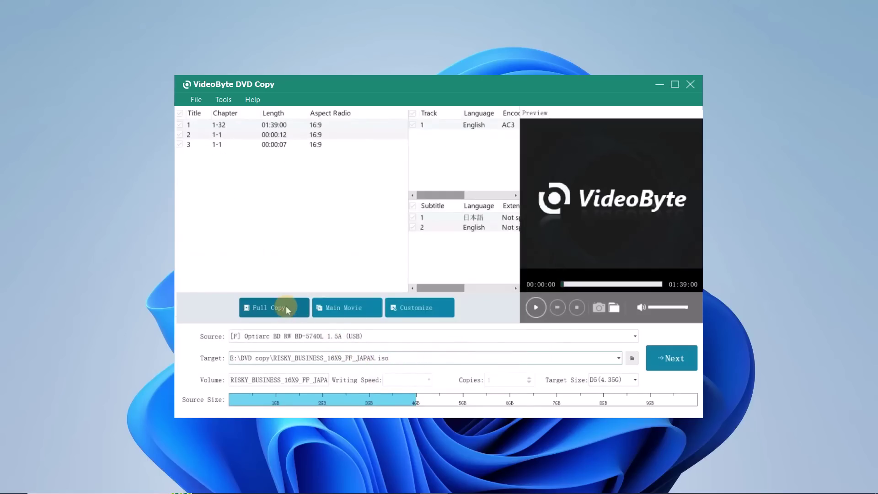
Step: Try Main Movie and Customize modes, then settle on Full Copy of every title (about 4 GB)
left_click(360, 312)
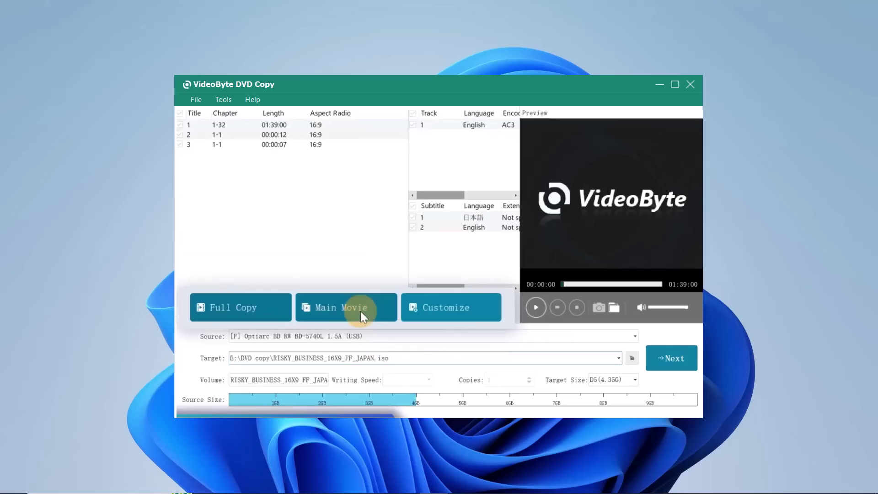
left_click(452, 316)
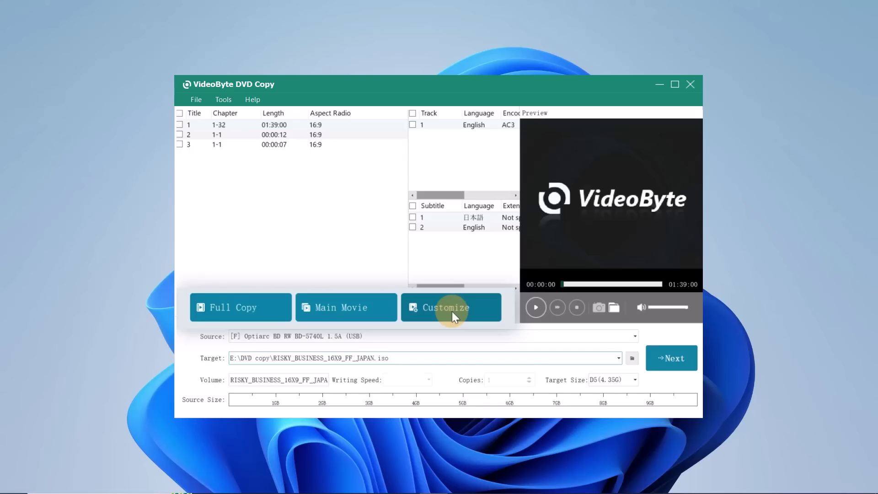
left_click(271, 308)
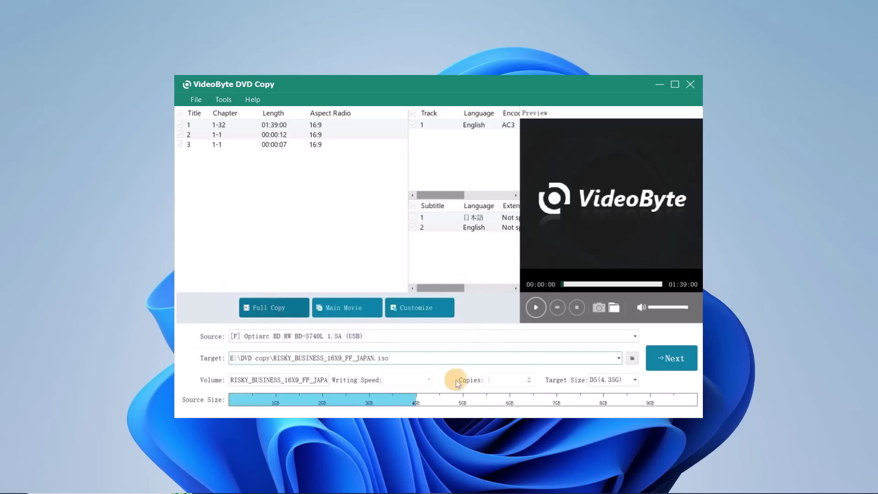
Step: Proceed past the copy options and start copying the DVD into the ISO image
left_click(662, 364)
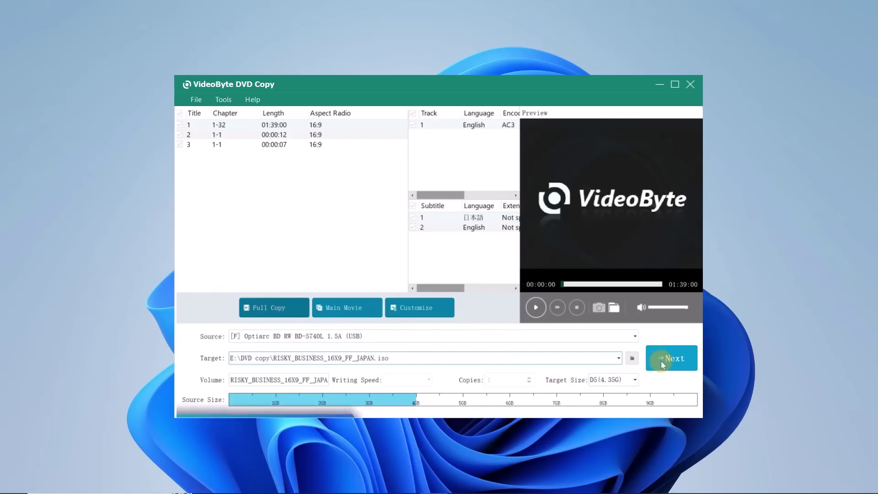
left_click(661, 363)
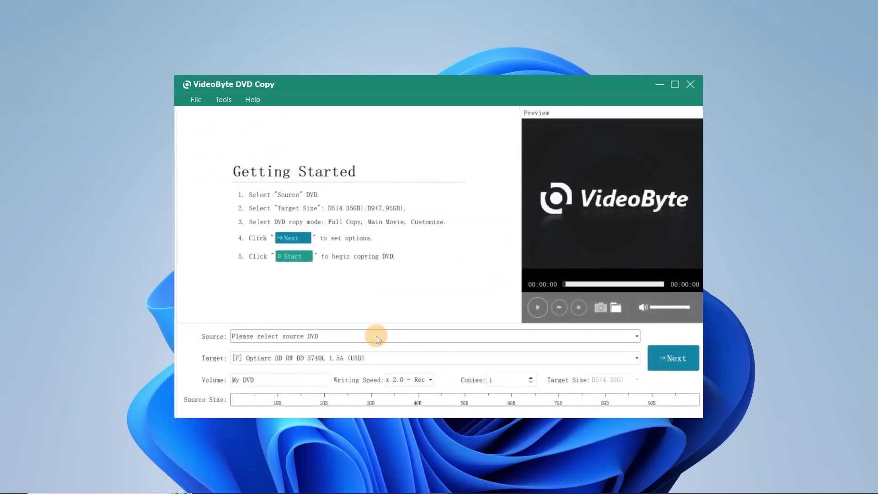
Step: Load RISKY_BUSINESS_16X9_FF_JAPAN.iso as the source and check the available target drives
left_click(376, 336)
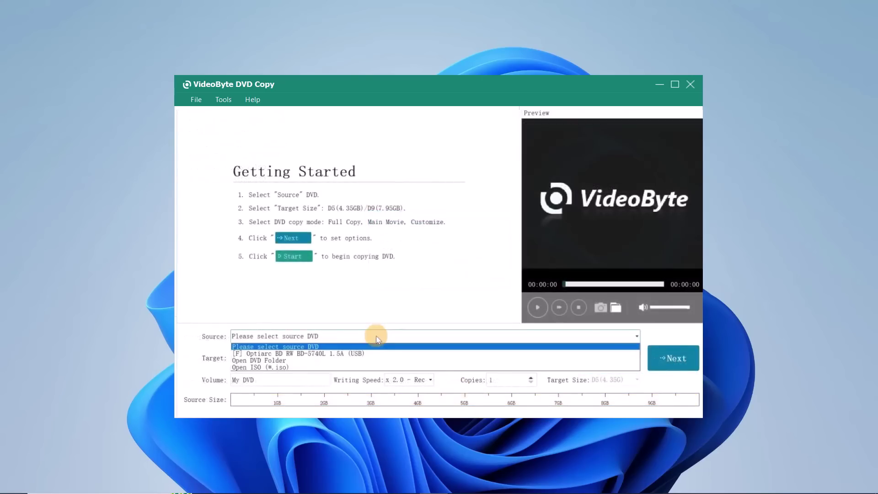
left_click(295, 367)
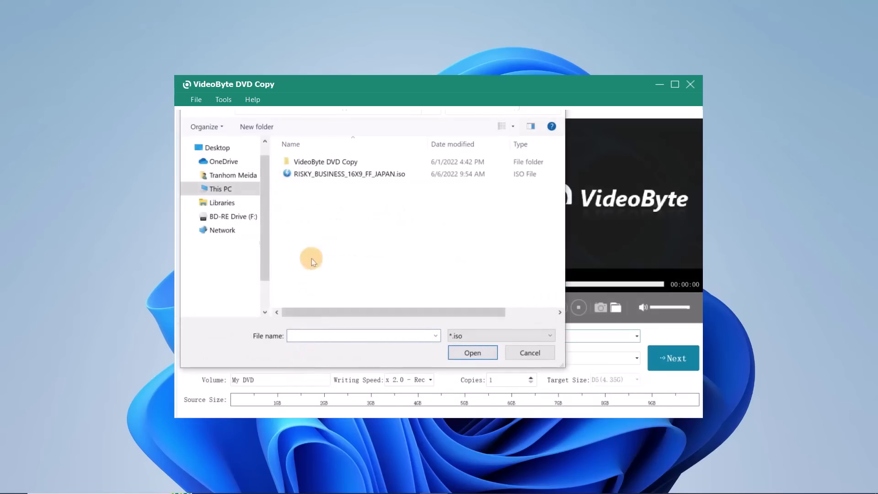
left_click(329, 177)
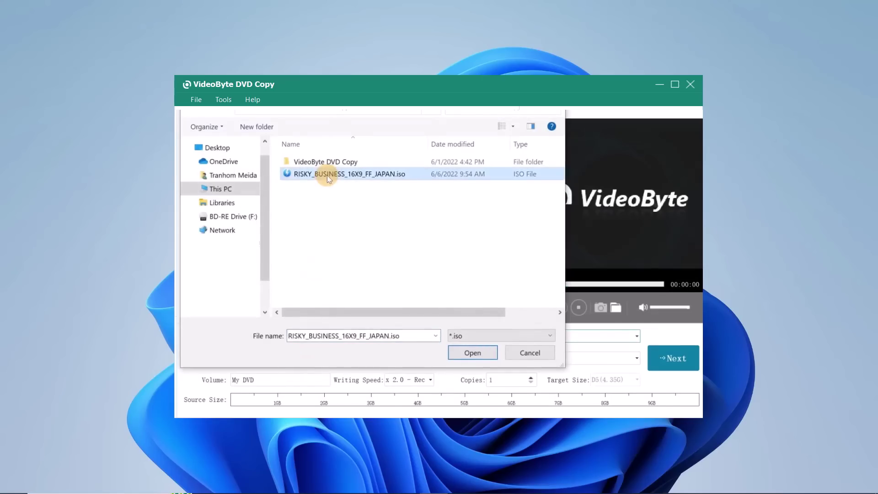
left_click(459, 354)
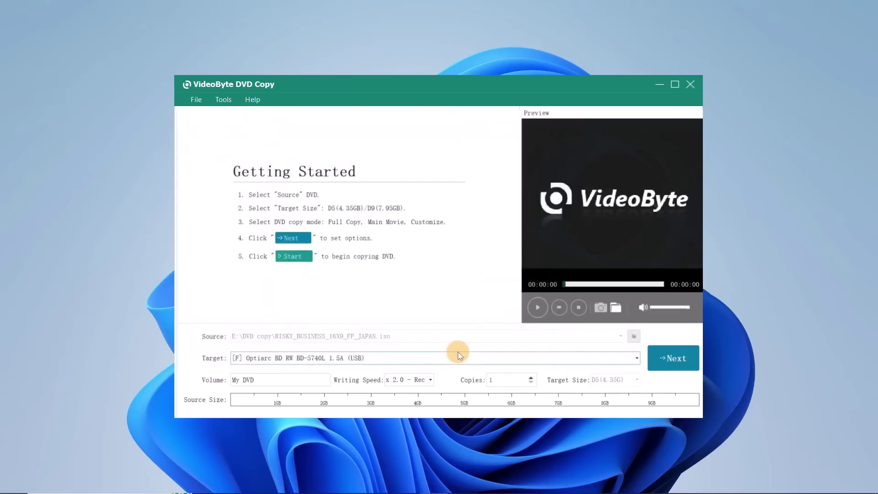
left_click(457, 357)
Step: Keep the burner drive as target and start burning the ISO to the blank disc
left_click(380, 367)
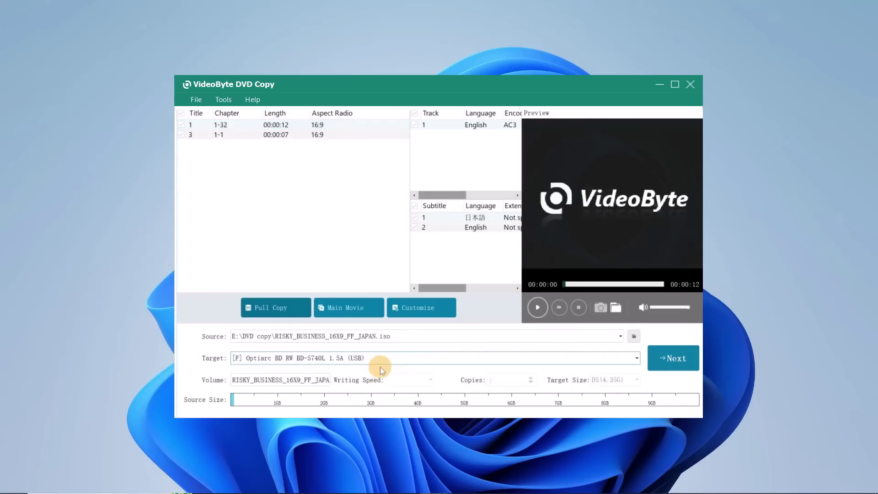
left_click(672, 365)
left_click(672, 365)
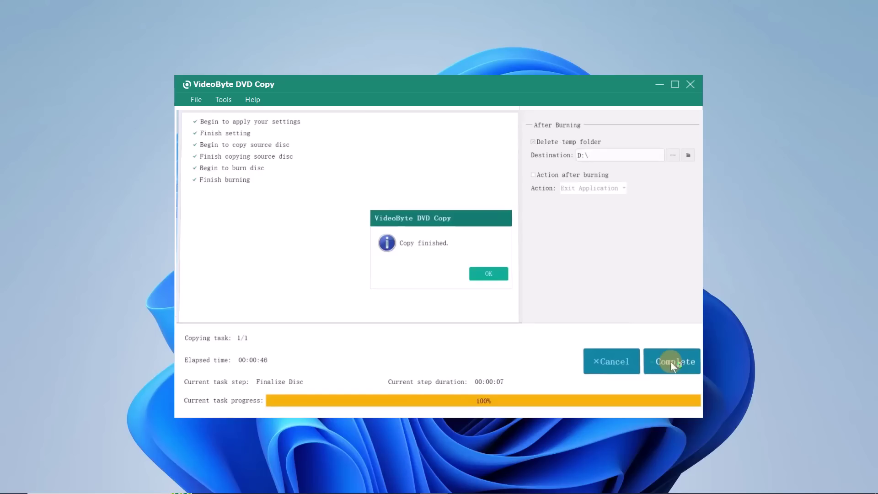
Step: Dismiss the Copy finished dialog with Complete
left_click(672, 361)
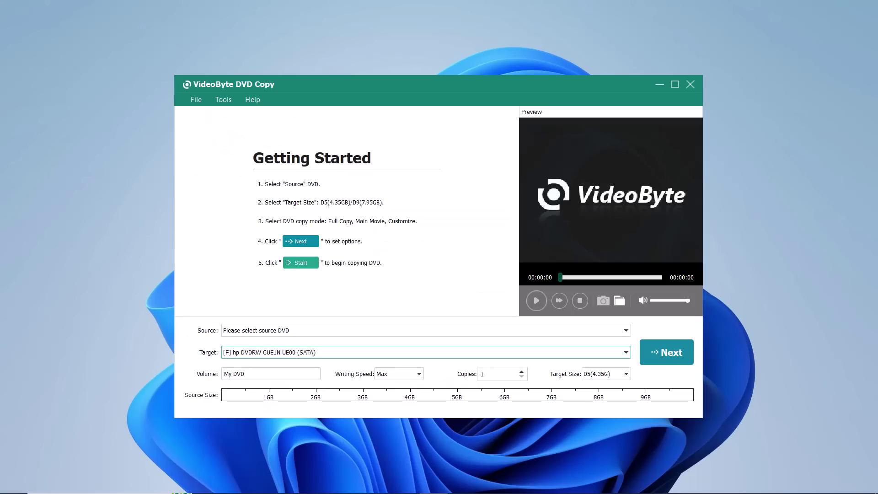